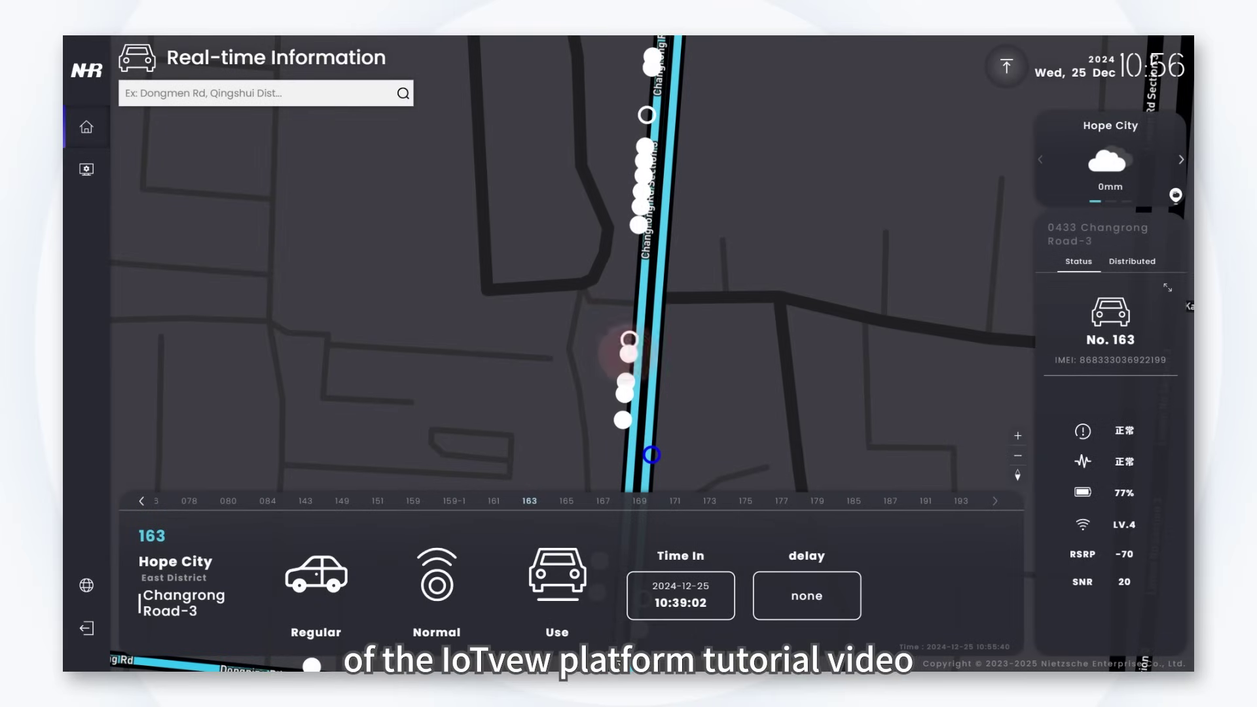
pyautogui.click(652, 447)
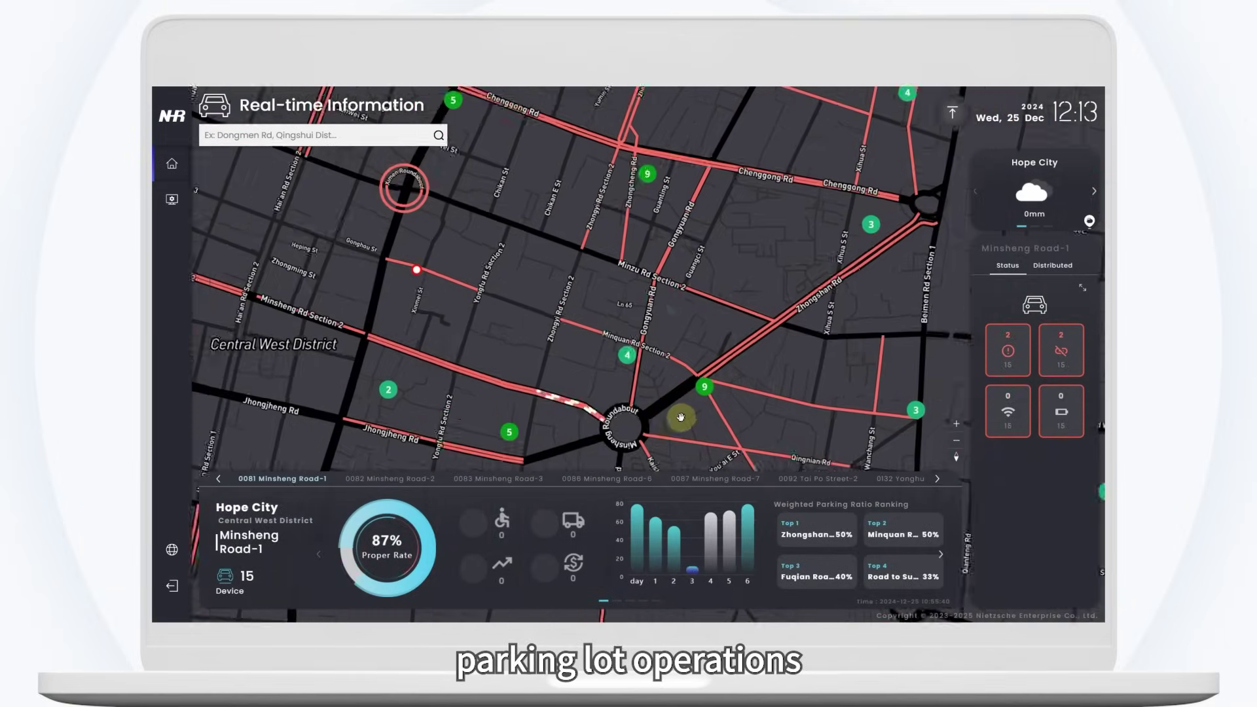
pyautogui.click(583, 333)
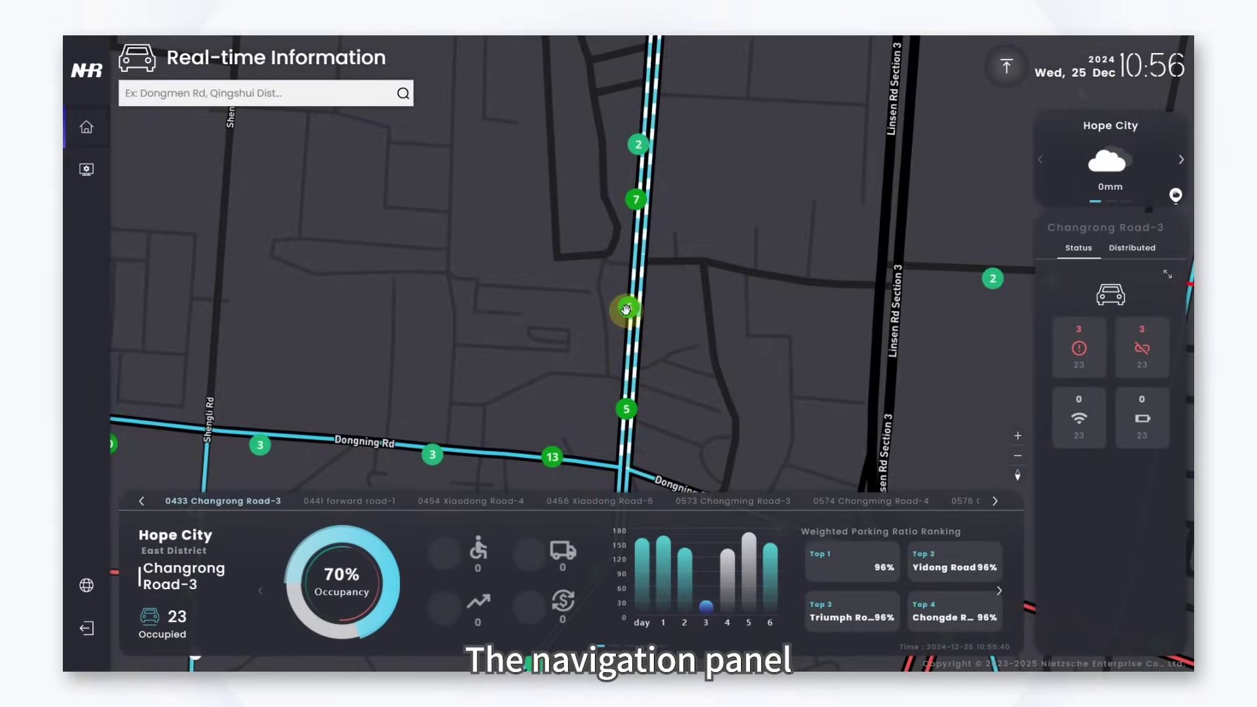
# - Open the details of parking space 163 on Changrong Road-3, followed by those of space 084 on the same road
pyautogui.scroll(3, 627, 314)
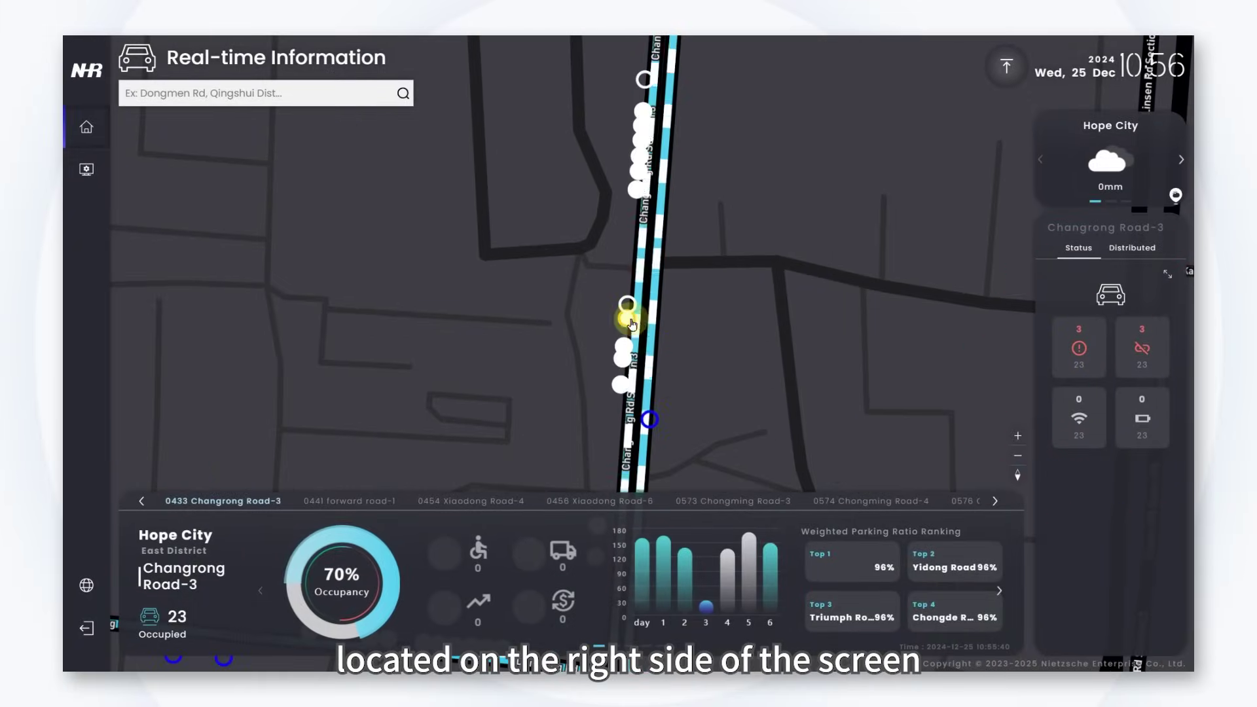
pyautogui.click(628, 320)
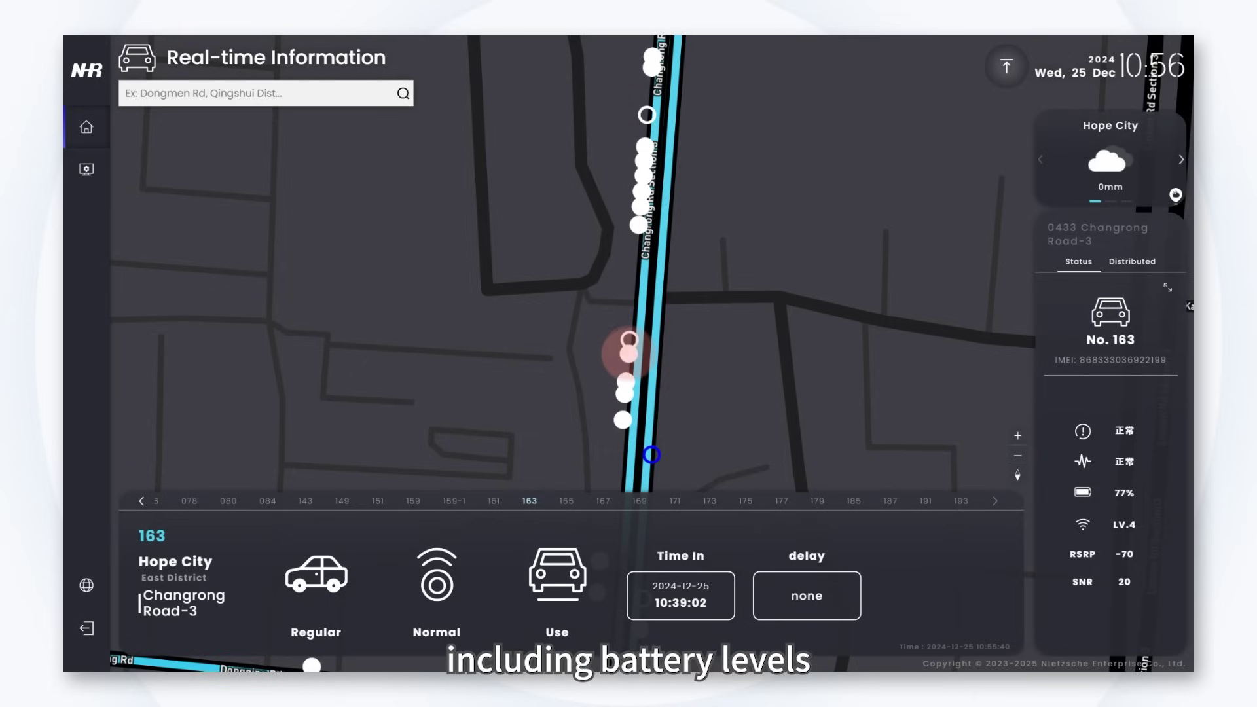
pyautogui.click(652, 457)
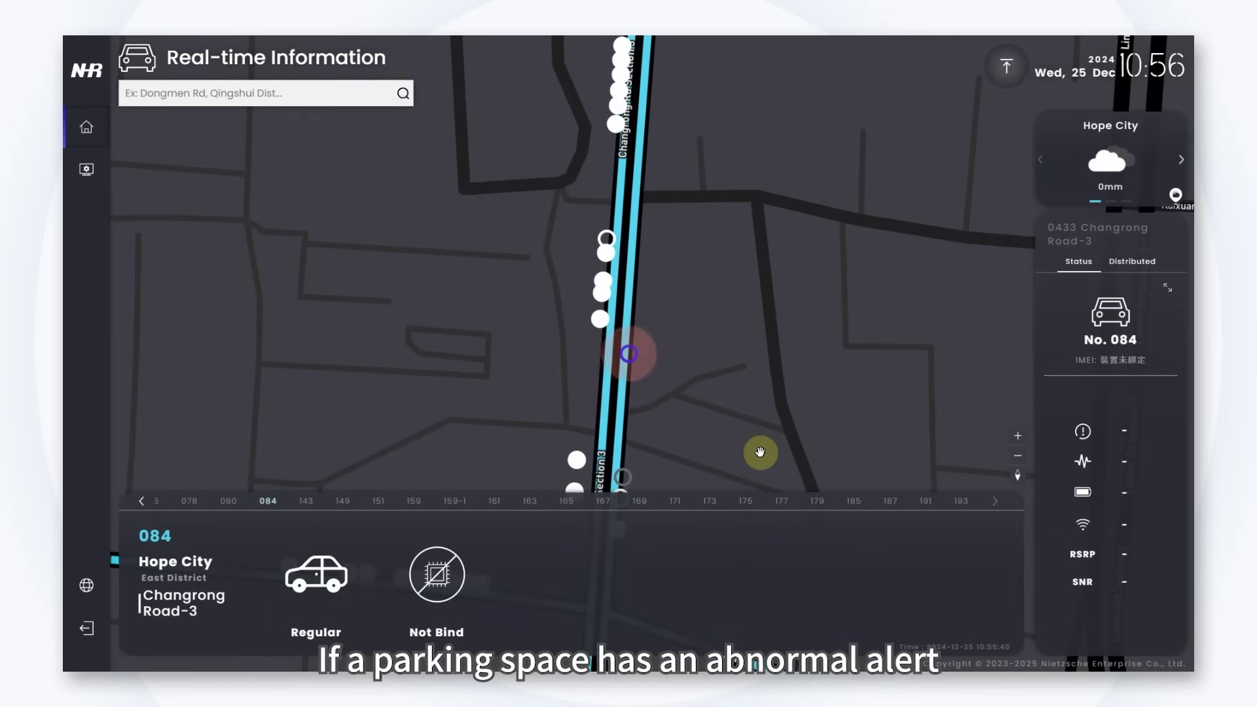
# - Open parking space 080 on Changrong Road-3 and examine its device status and abnormality indicators
pyautogui.moveTo(760, 453); pyautogui.dragTo(752, 230)
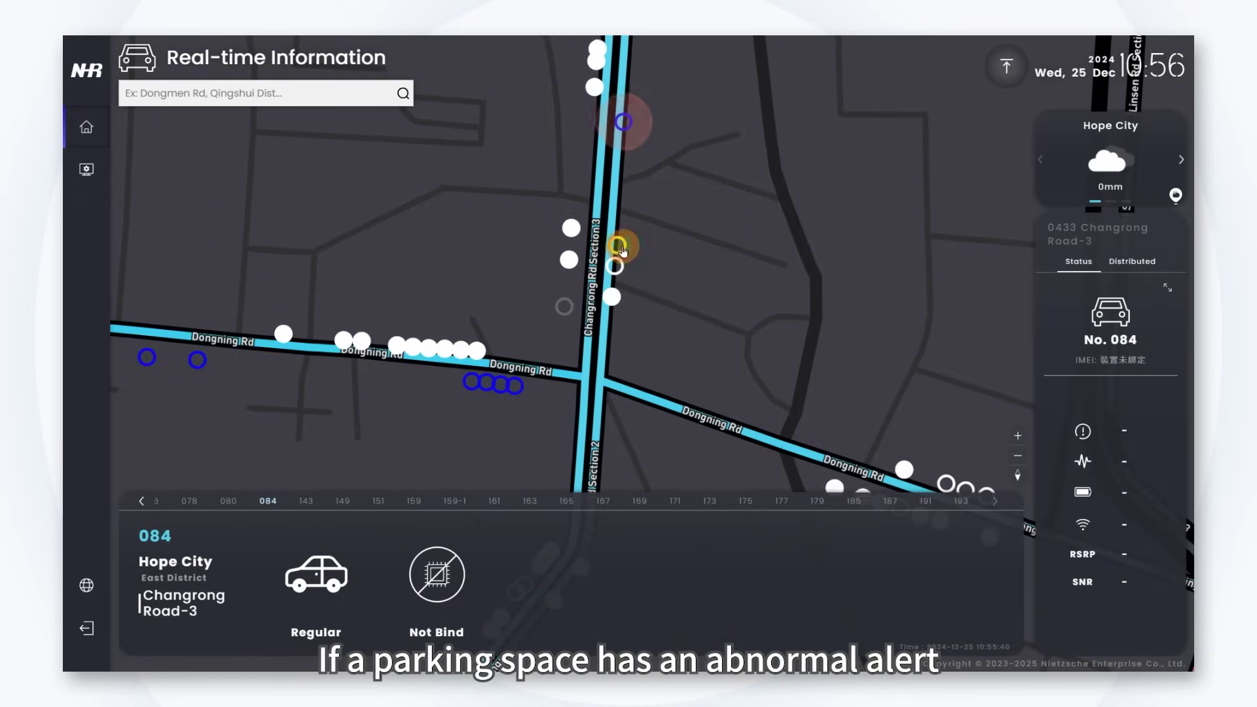
pyautogui.click(623, 122)
pyautogui.click(1085, 430)
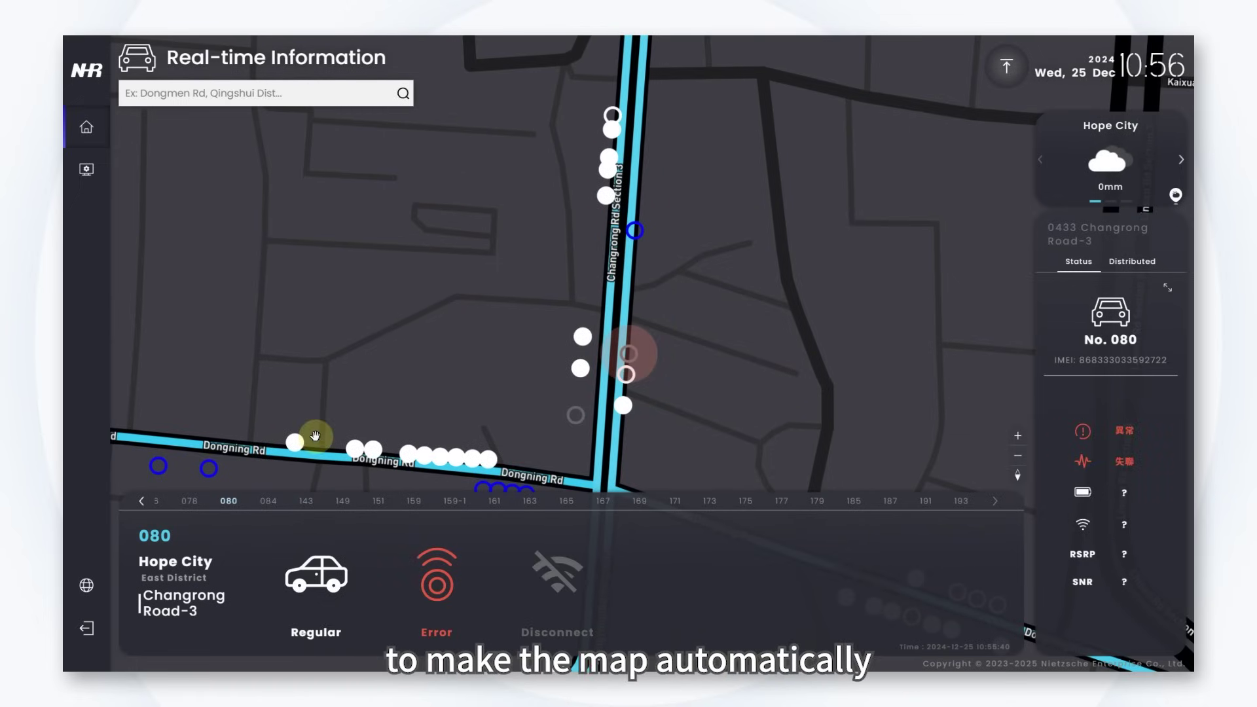
# - Inspect parking space 087 on Dongning Road-1 and the blue-ringed space just west of it
pyautogui.click(295, 442)
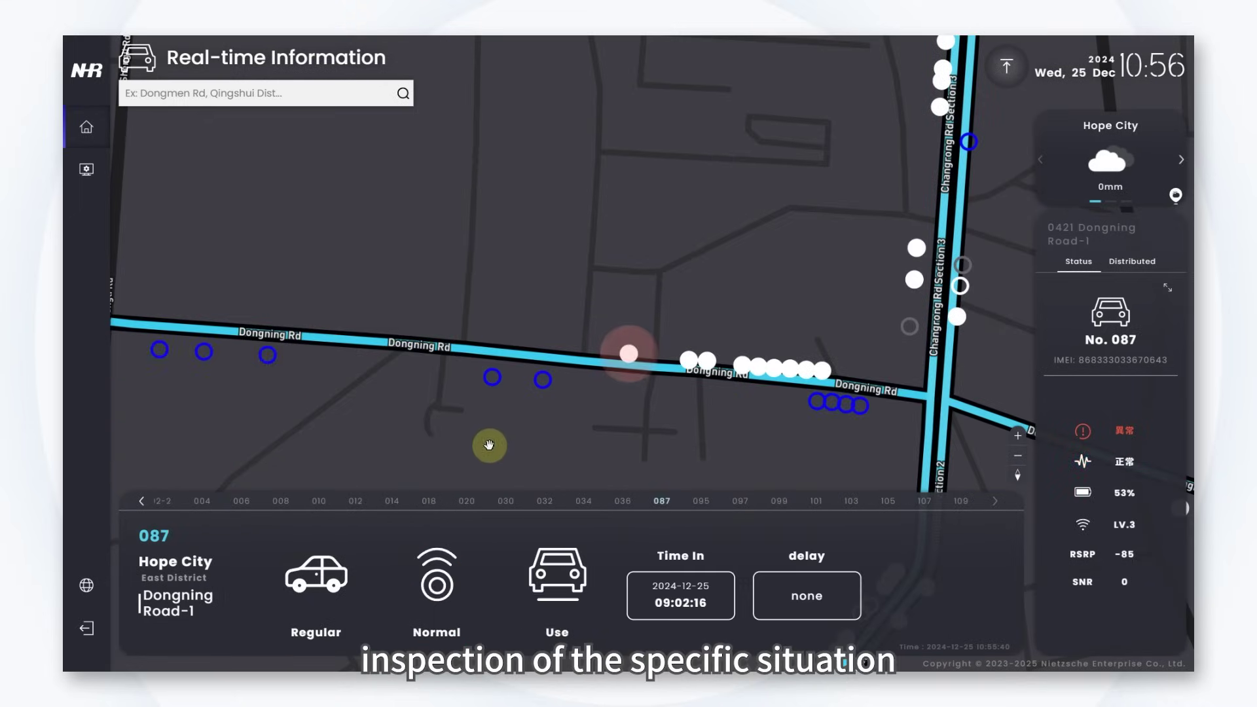
pyautogui.moveTo(491, 444); pyautogui.dragTo(479, 333)
pyautogui.click(482, 265)
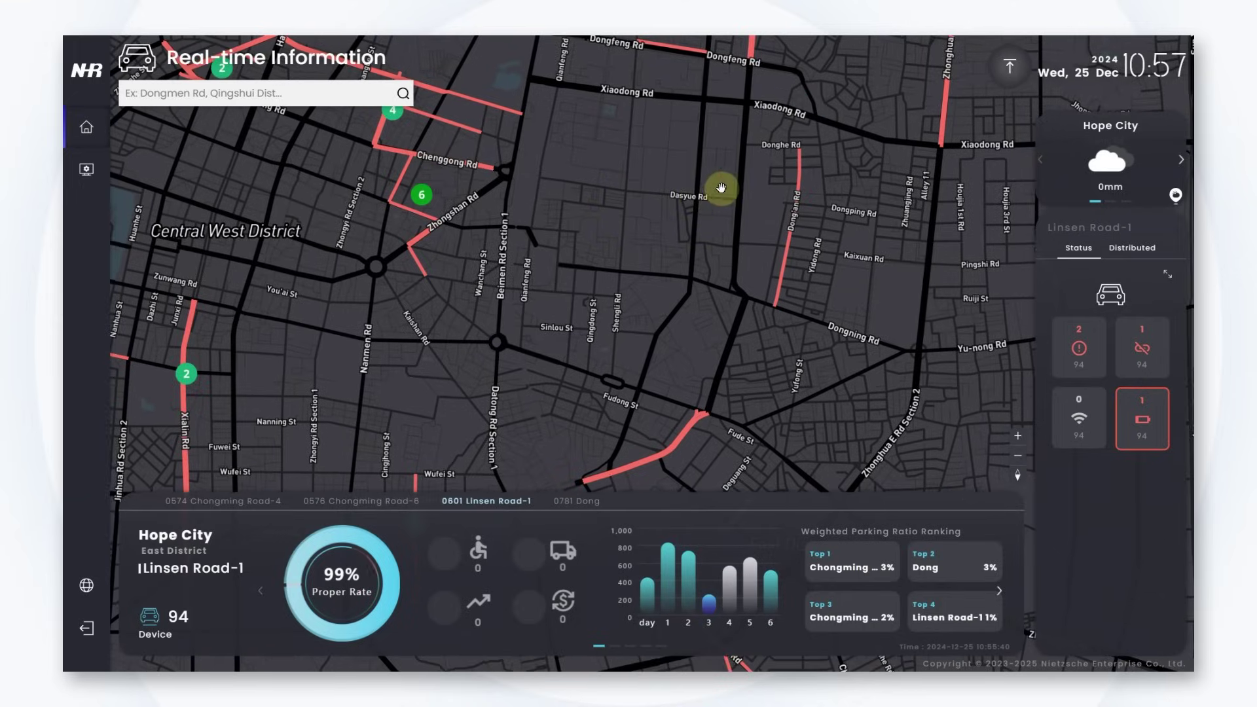
# - Locate the low-battery alerts around Zhongyi Road-6 on the map and open space 057 on Bei Zhong Street
pyautogui.moveTo(721, 187); pyautogui.dragTo(584, 353)
pyautogui.moveTo(362, 351); pyautogui.dragTo(654, 408)
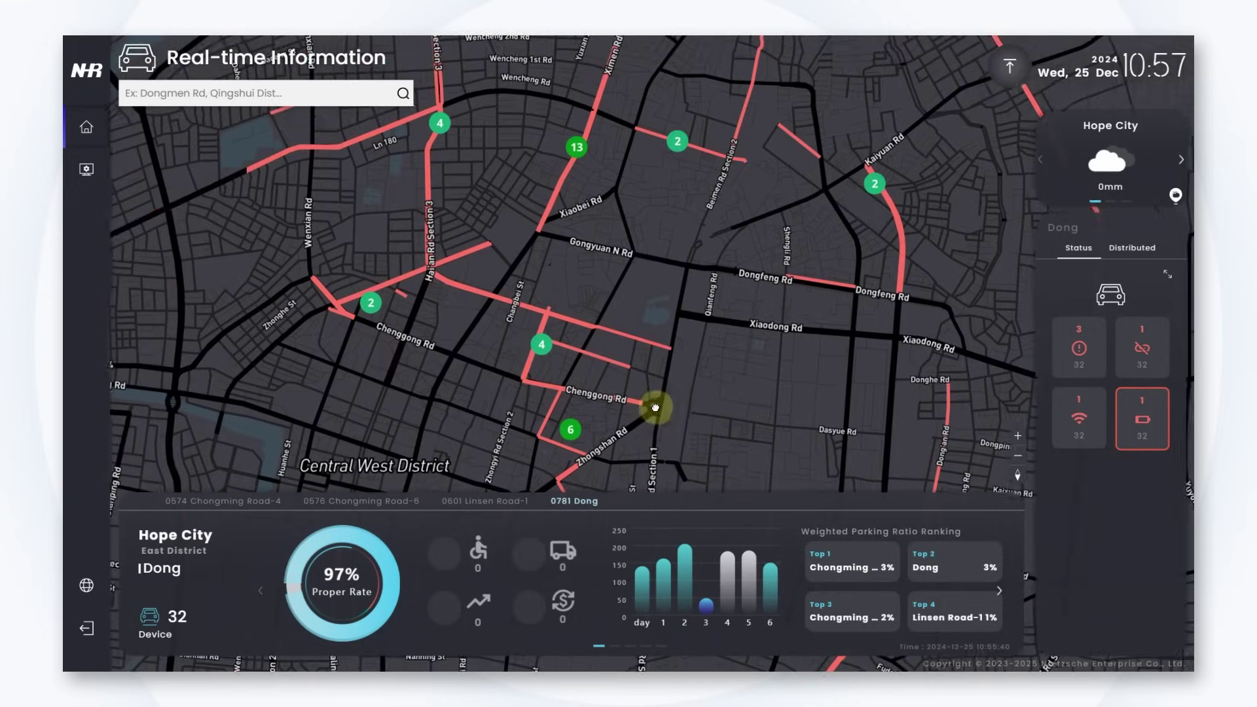
pyautogui.scroll(3, 550, 371)
pyautogui.scroll(3, 550, 370)
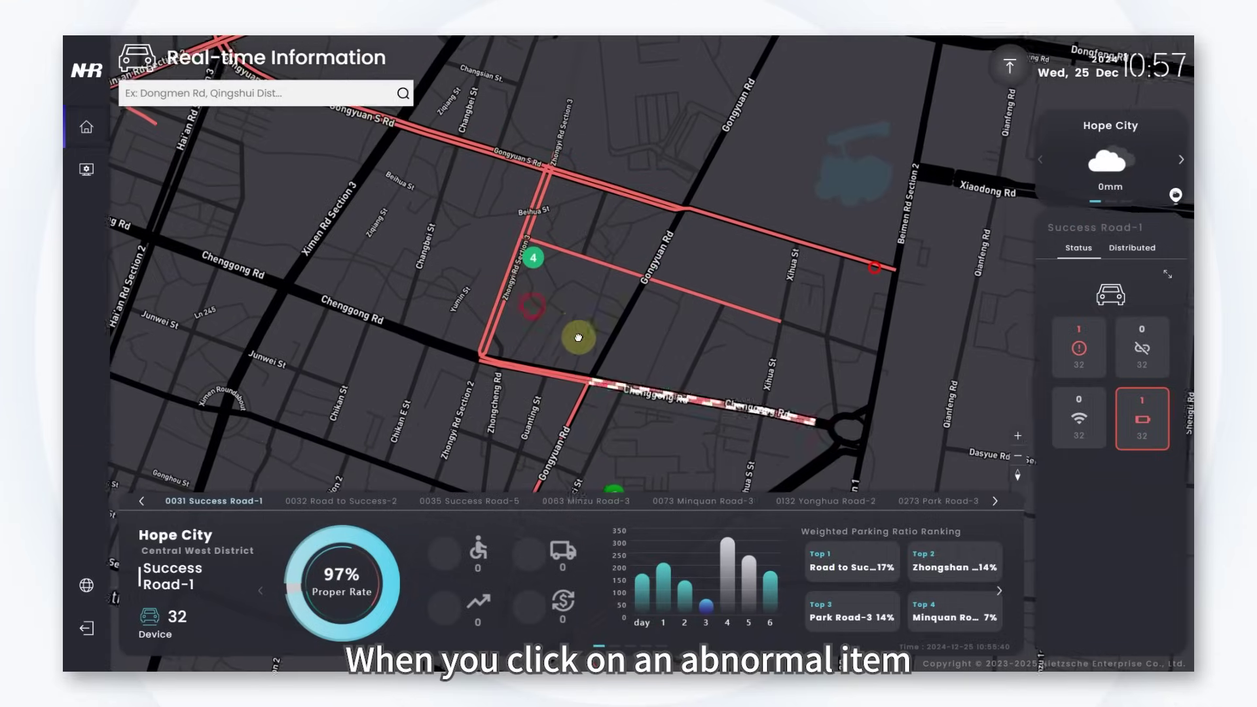
pyautogui.moveTo(567, 332); pyautogui.dragTo(602, 362)
pyautogui.click(566, 355)
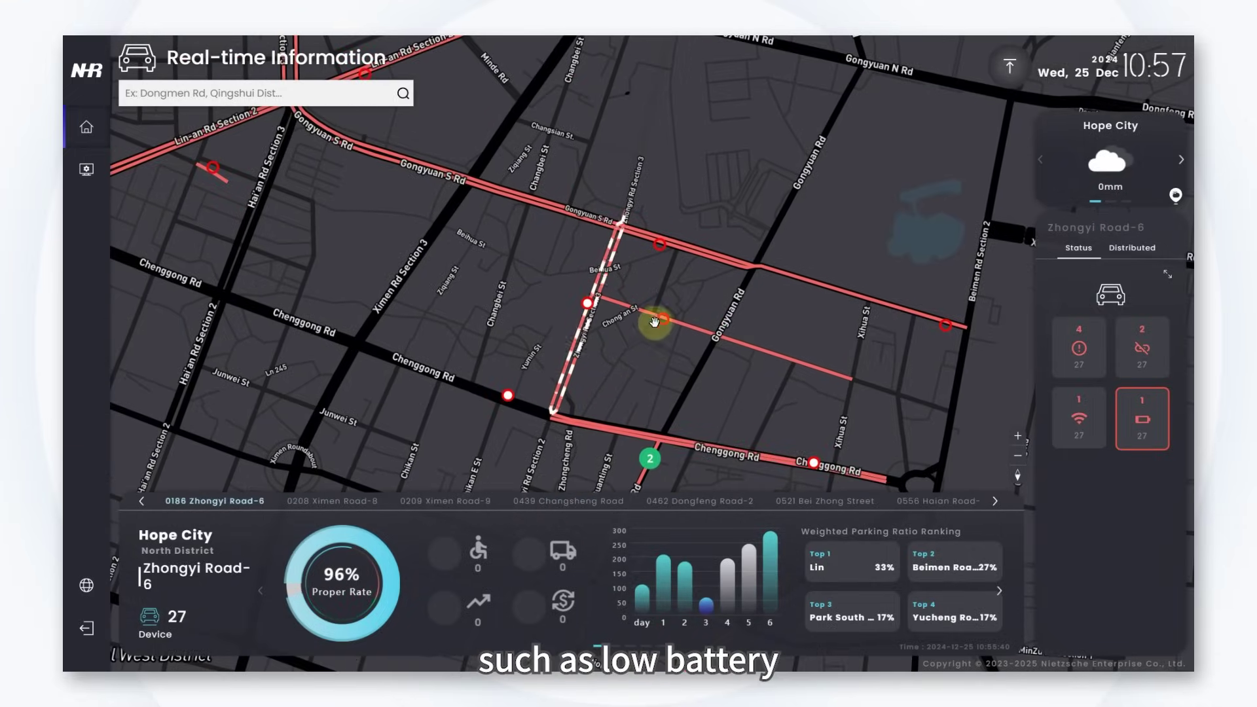
pyautogui.click(660, 320)
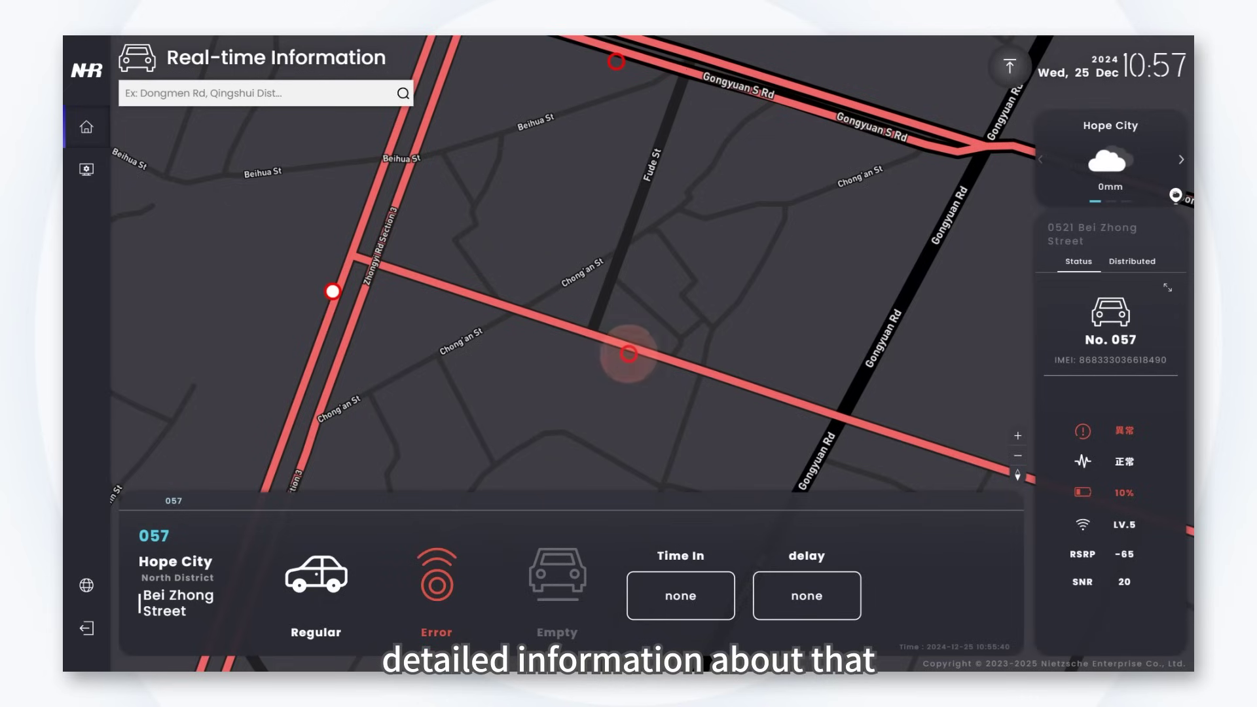
# - Open the low-battery space 053 on Park South Road-2 and show the distributed list for its road
pyautogui.click(619, 64)
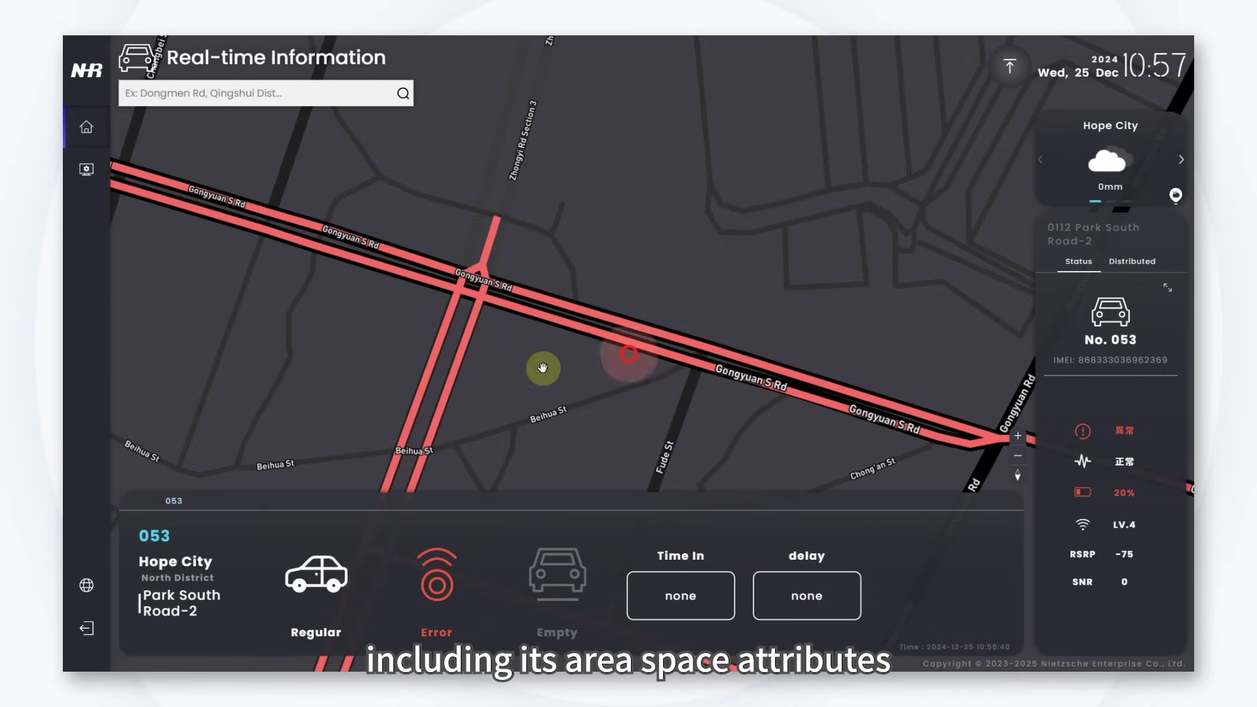
pyautogui.click(1111, 260)
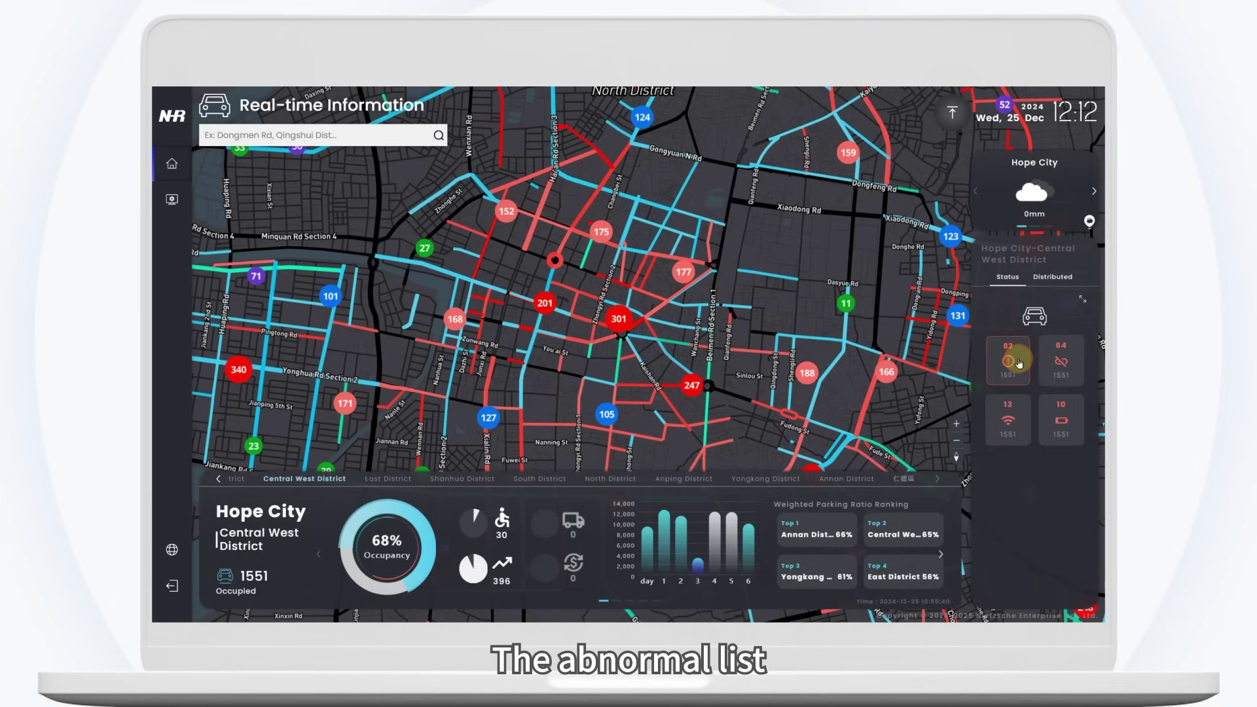
# - Filter the Central West District map by the abnormal, disconnected, weak-signal and low-battery device states
pyautogui.click(1019, 363)
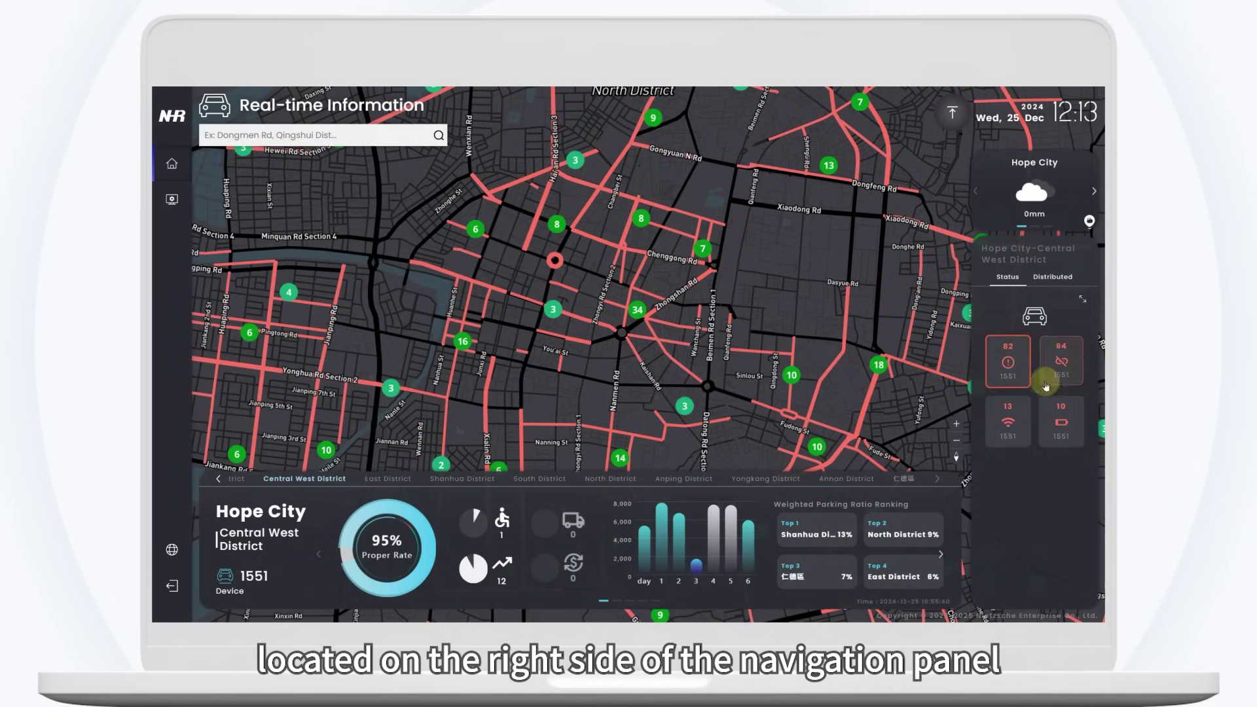
pyautogui.click(1009, 423)
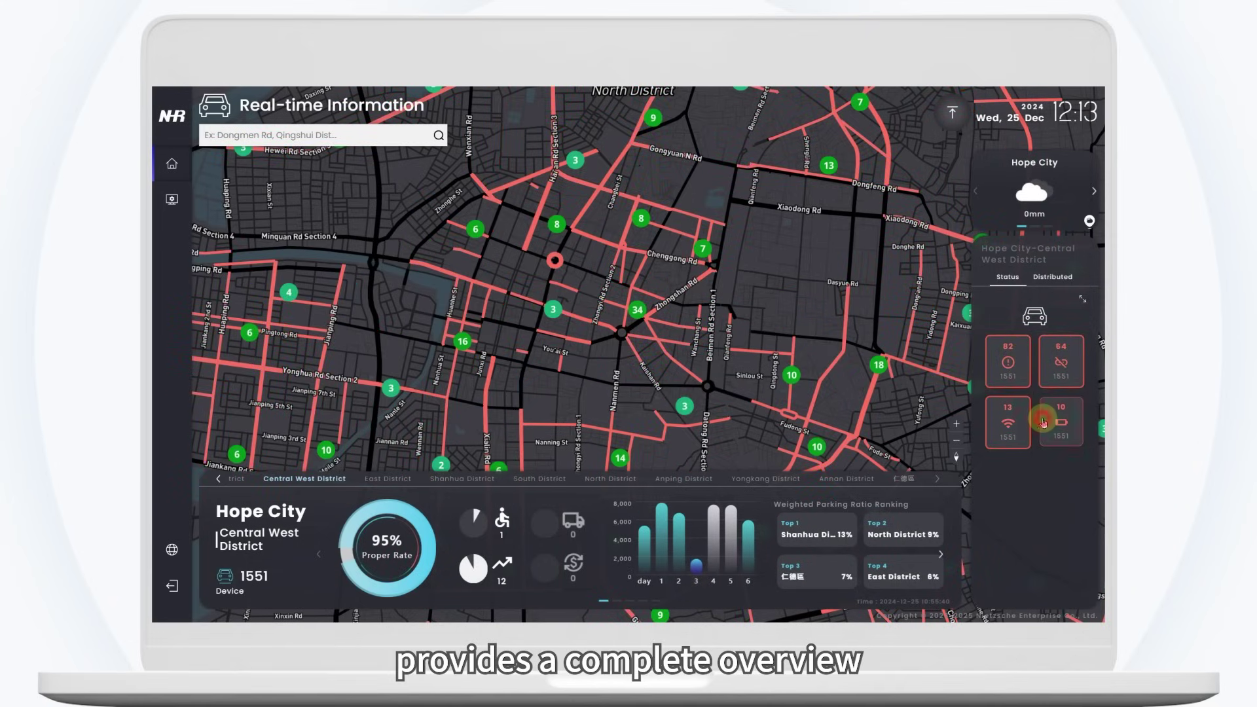
# - Expand the cluster of abnormal spaces near Minsheng Roundabout and open space 067 on Minquan Road-5
pyautogui.click(638, 311)
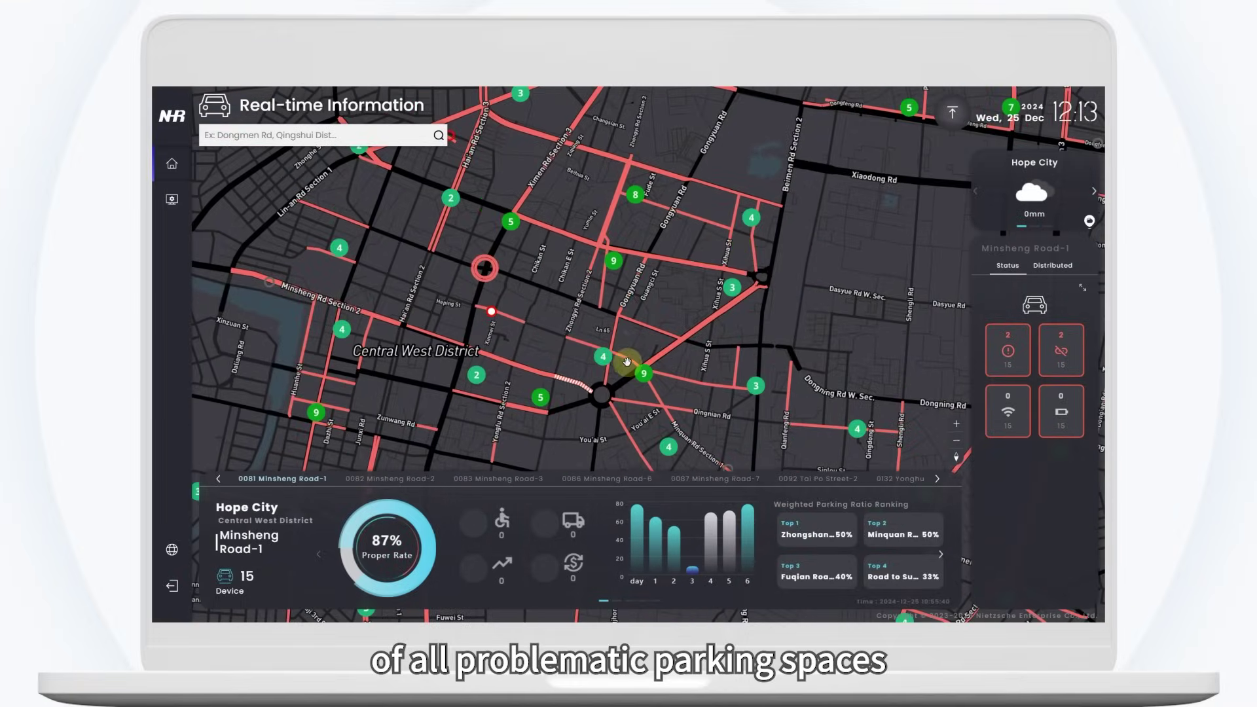
pyautogui.doubleClick(602, 357)
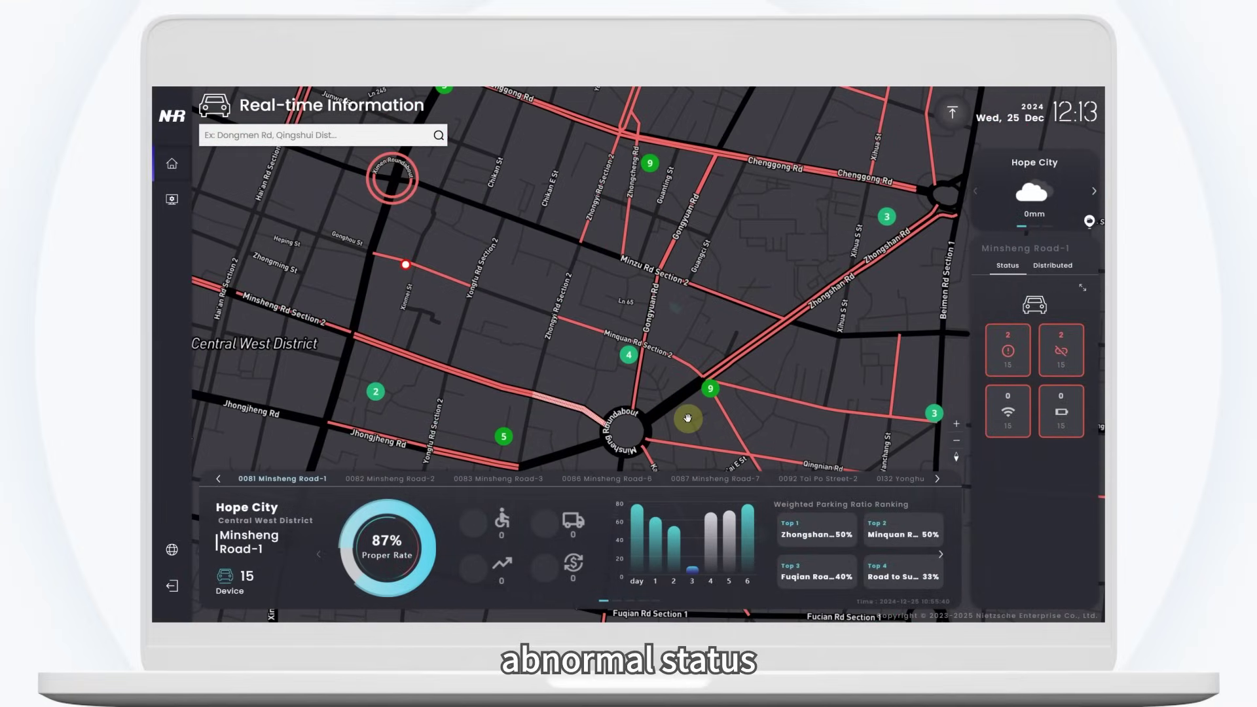
pyautogui.click(582, 334)
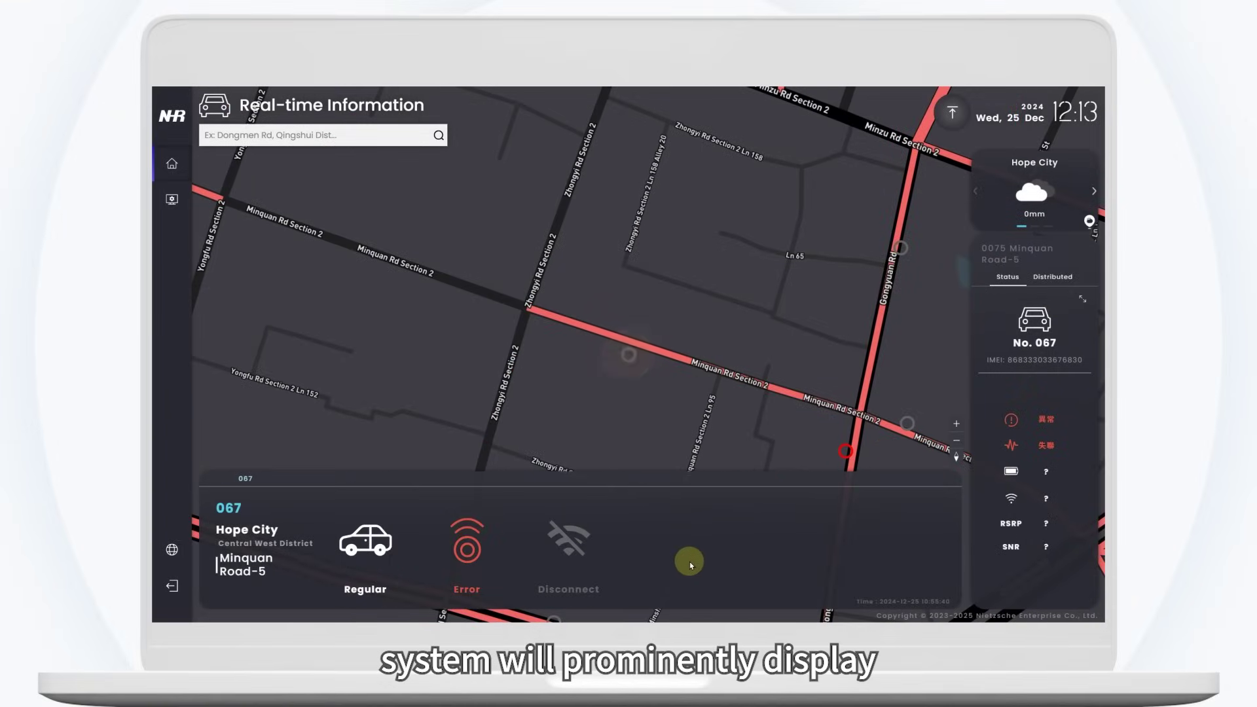
# - Open the abnormal space 005 on Park Road-1 and display that road's distributed list of problem spaces
pyautogui.moveTo(772, 430); pyautogui.dragTo(704, 312)
pyautogui.click(758, 321)
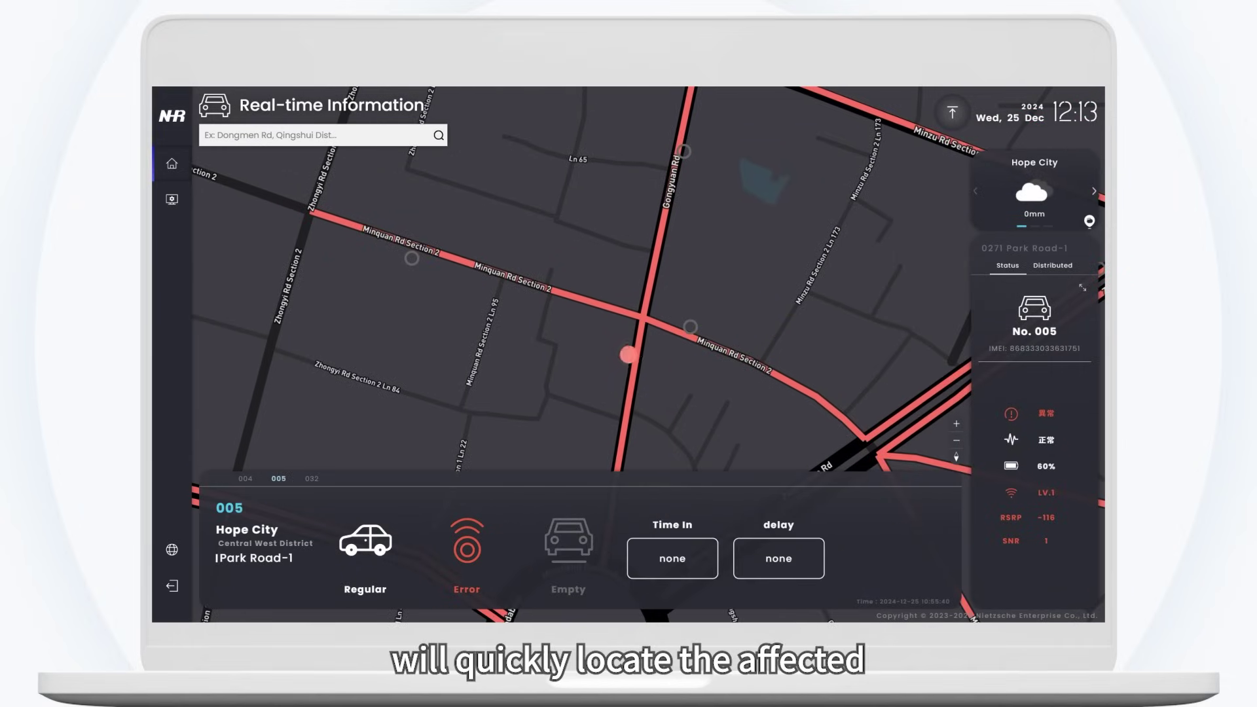
pyautogui.click(1045, 312)
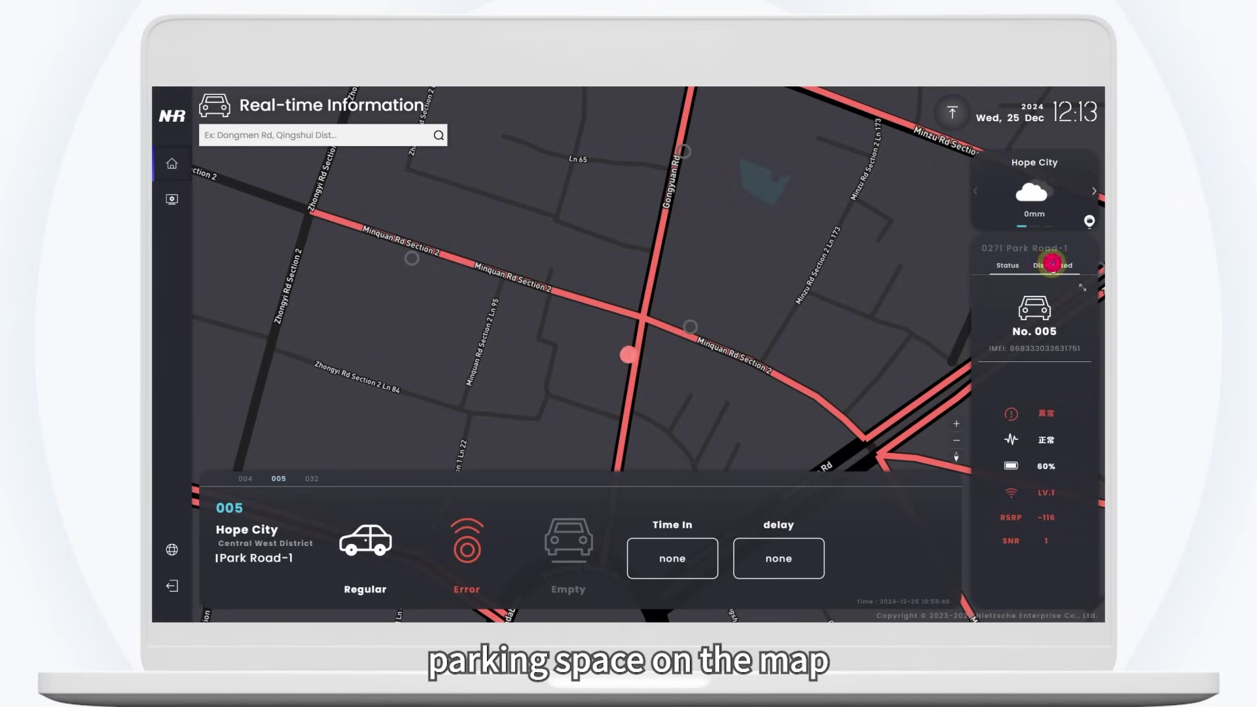
pyautogui.click(1053, 265)
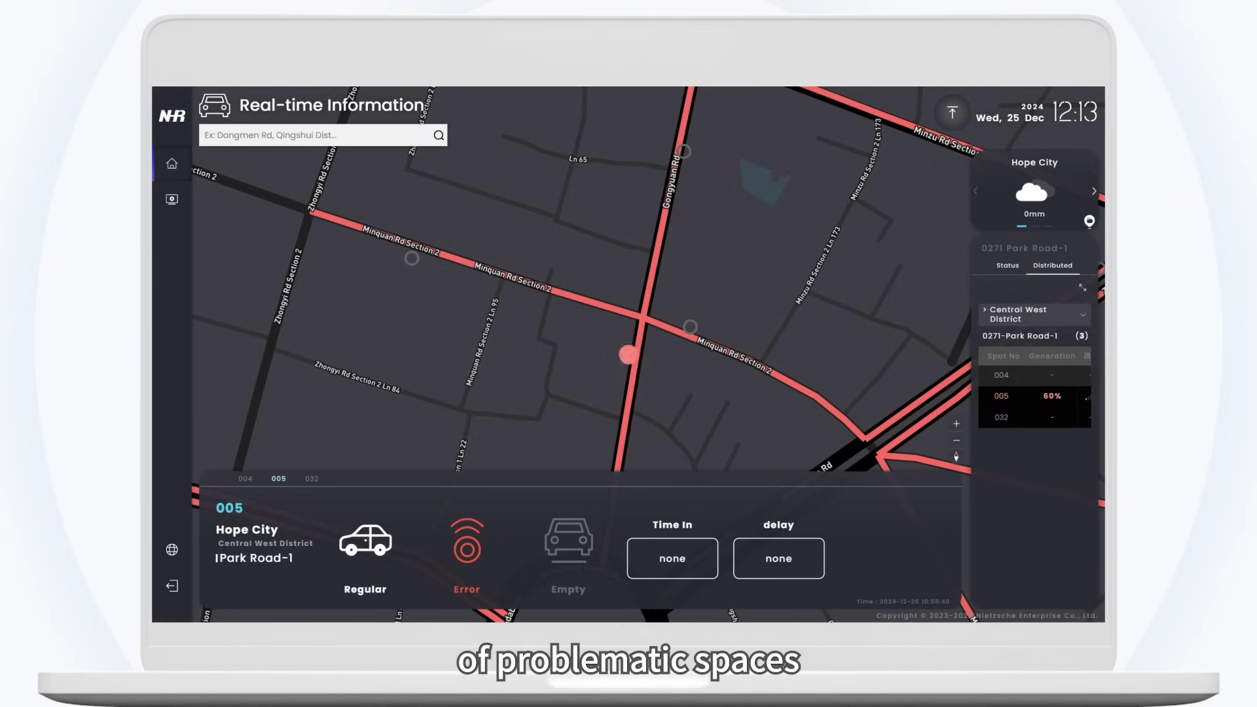
# - Inspect abnormal space 062 on Minquan Road-4, followed by space 032 on Park Road-1
pyautogui.click(691, 329)
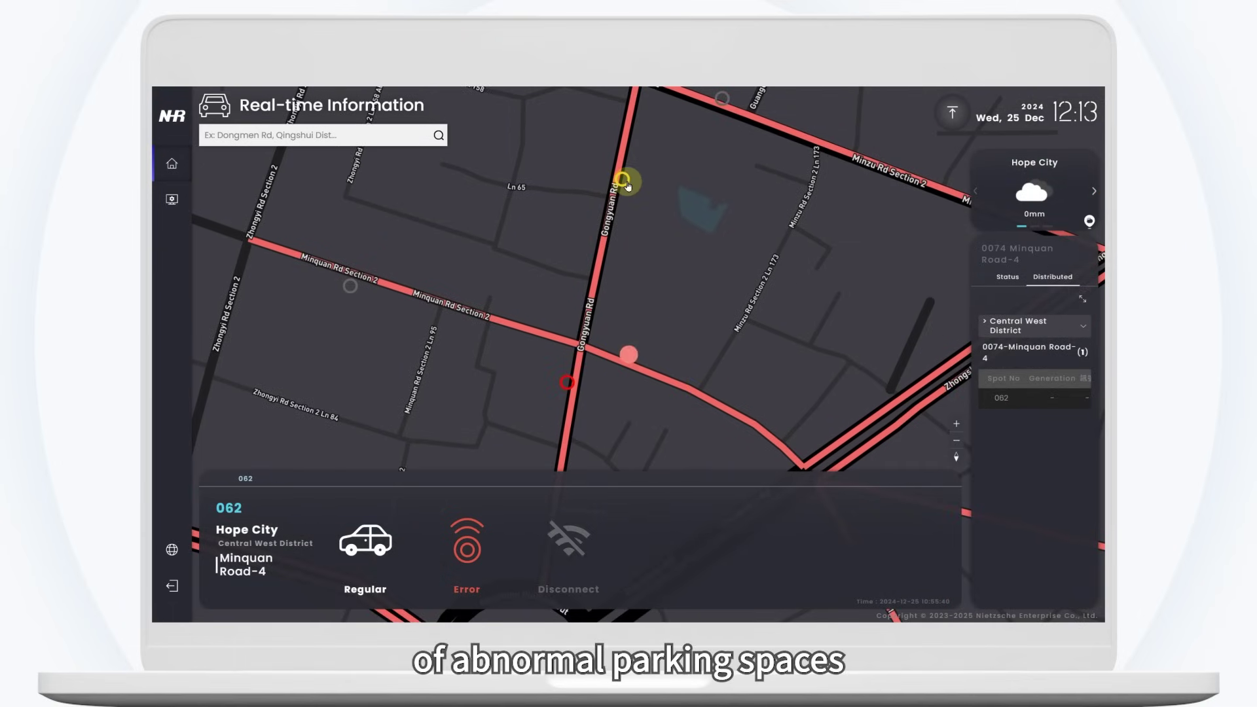
pyautogui.click(625, 182)
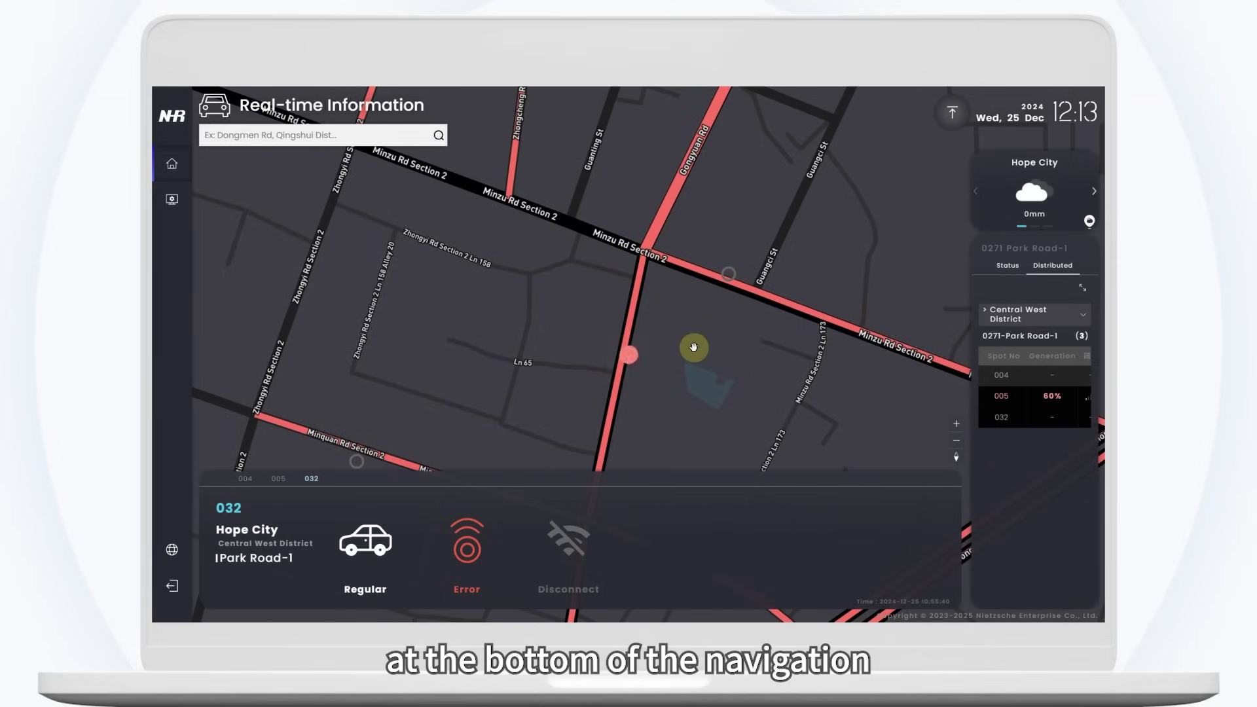
# - Open the abnormal space on Minquan Rd Section 2 just east of Zhongyi Rd Section 2
pyautogui.moveTo(687, 409)
pyautogui.mouseDown()
pyautogui.moveTo(803, 300)
pyautogui.moveTo(815, 271)
pyautogui.mouseUp()
pyautogui.moveTo(583, 390); pyautogui.dragTo(690, 319)
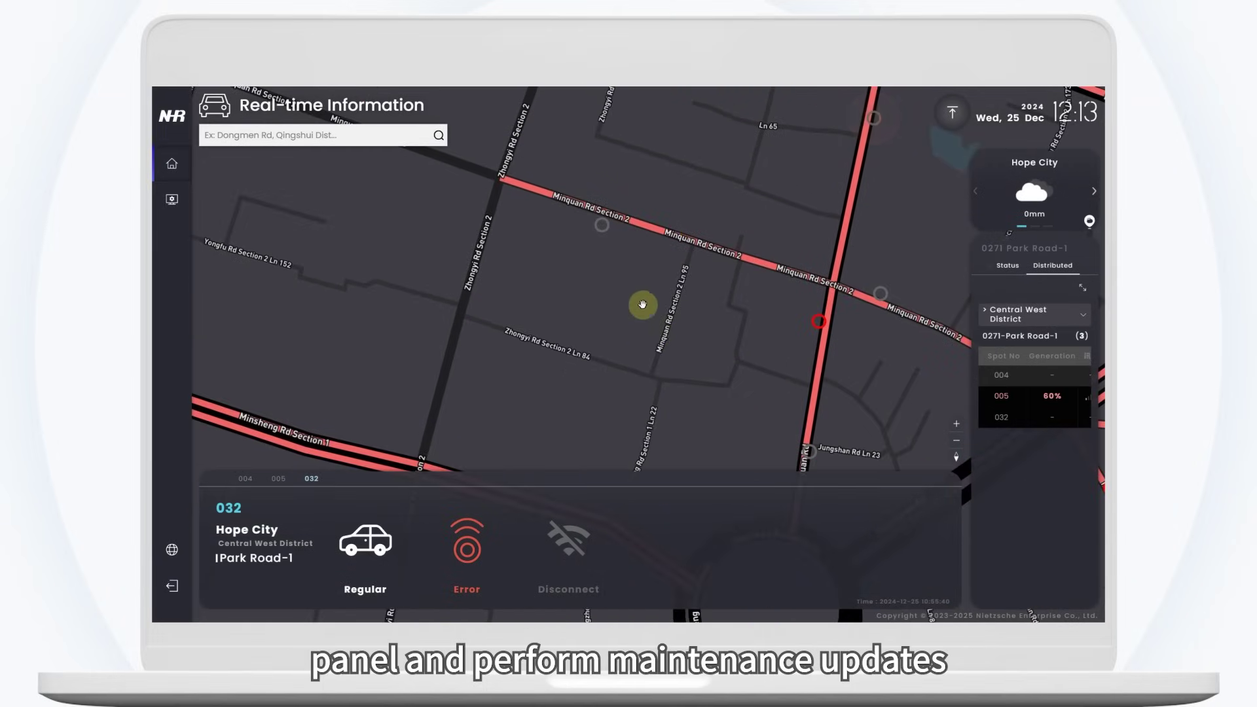
pyautogui.click(600, 227)
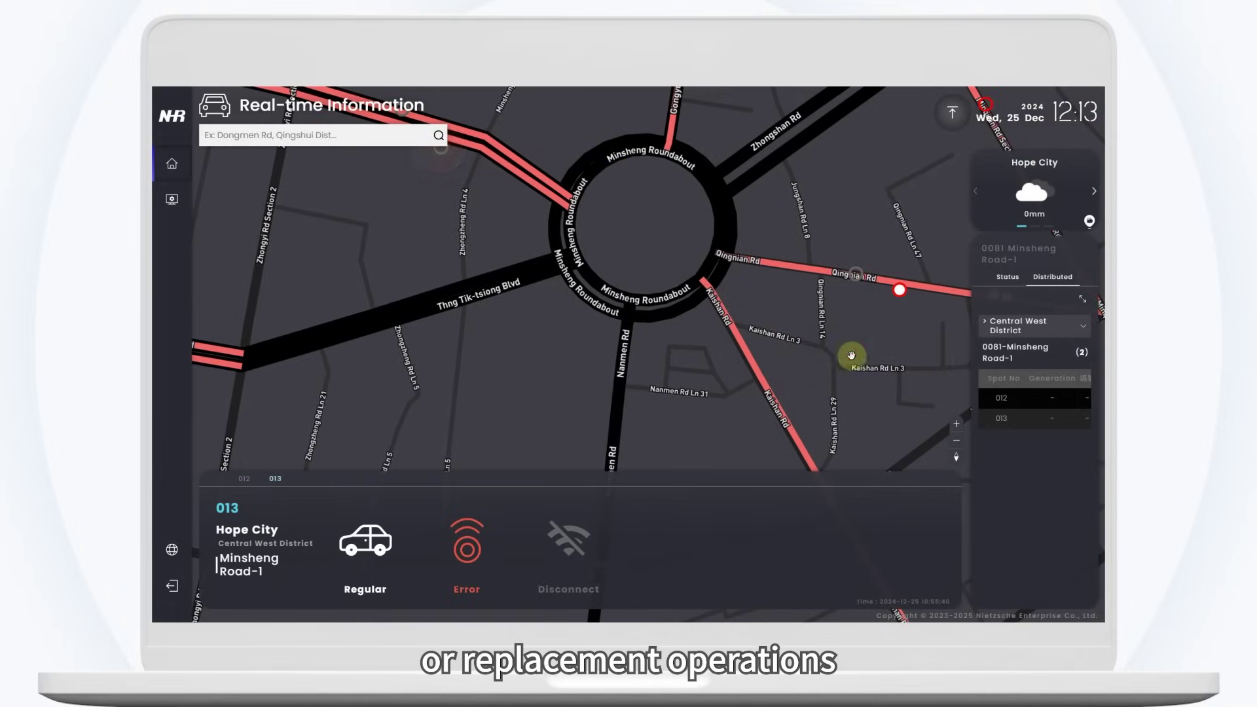
# - Examine the device status of abnormal spaces 016 and 015 on Qingnian Road-1 and of the space beside 015
pyautogui.click(732, 261)
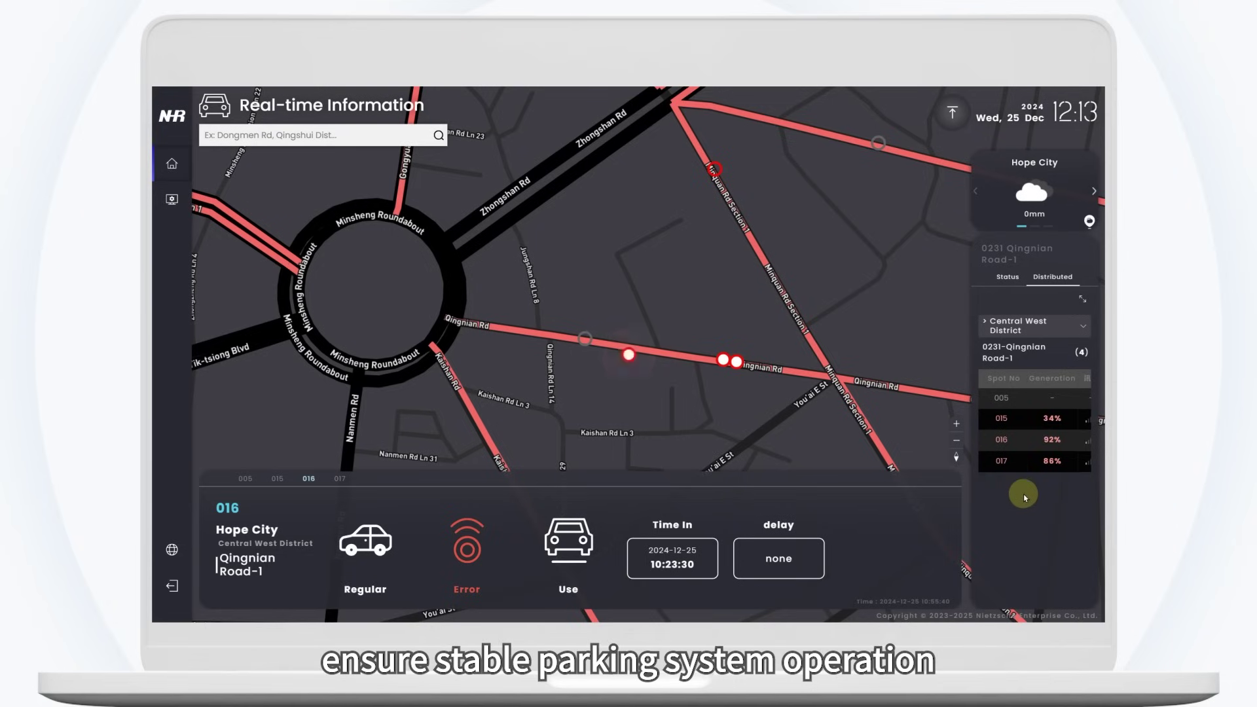
pyautogui.click(1011, 278)
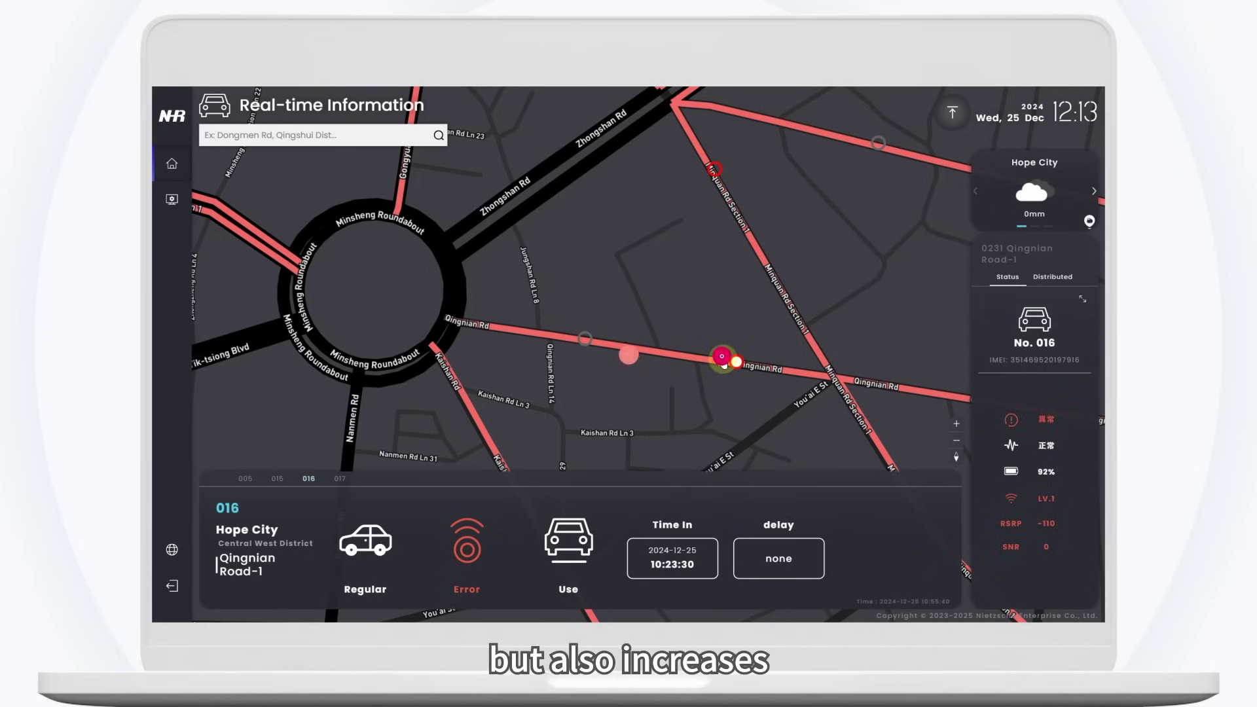
pyautogui.click(724, 362)
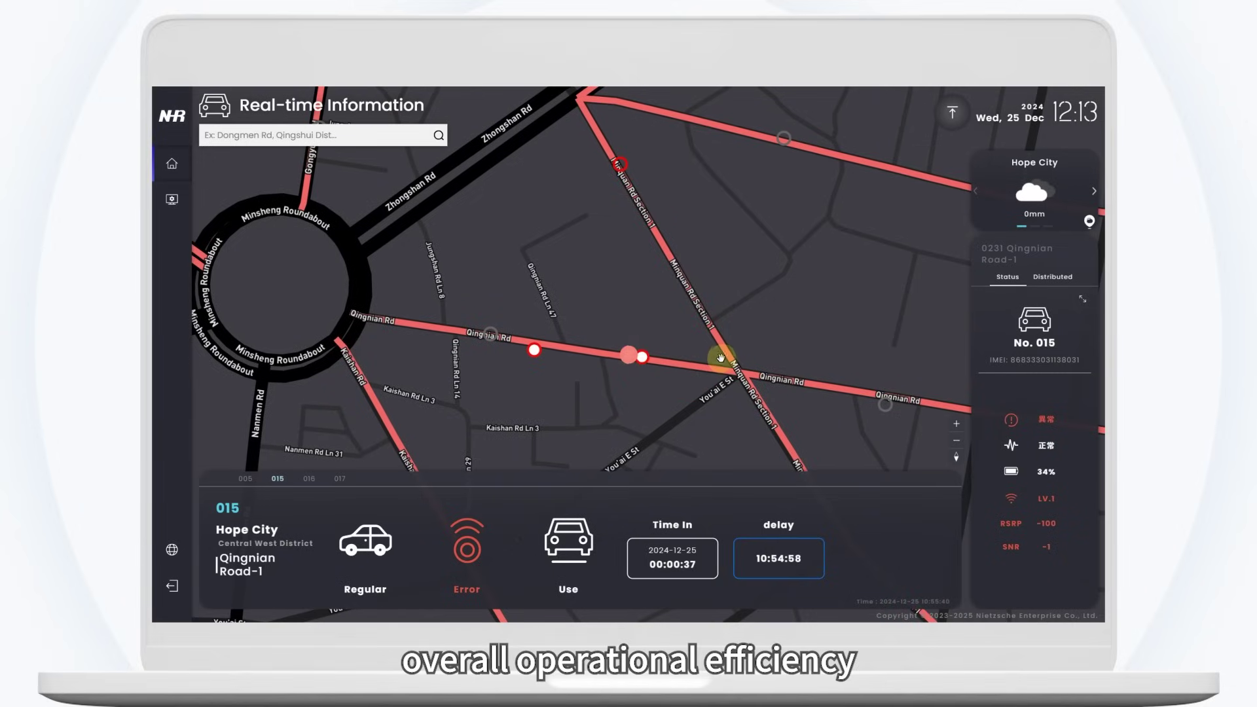
pyautogui.click(644, 363)
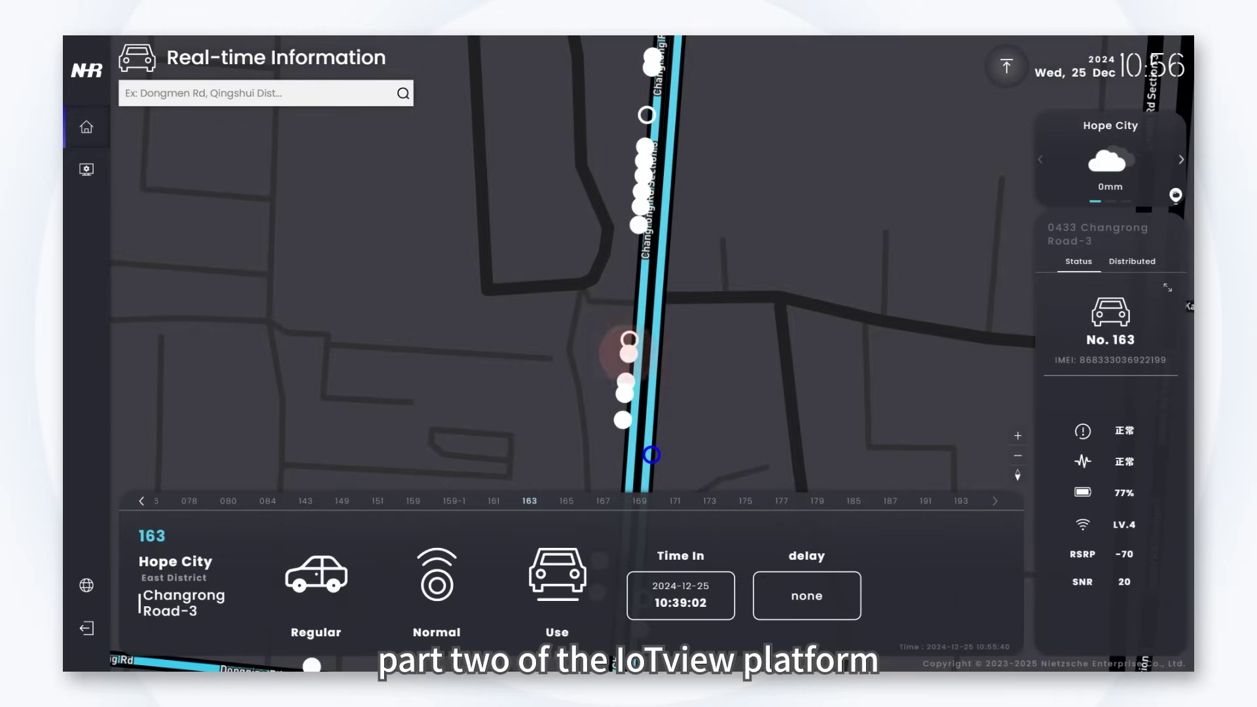
# - Select the unbound parking space 084 on Changrong Road-3 and view the map area south of it
pyautogui.click(651, 453)
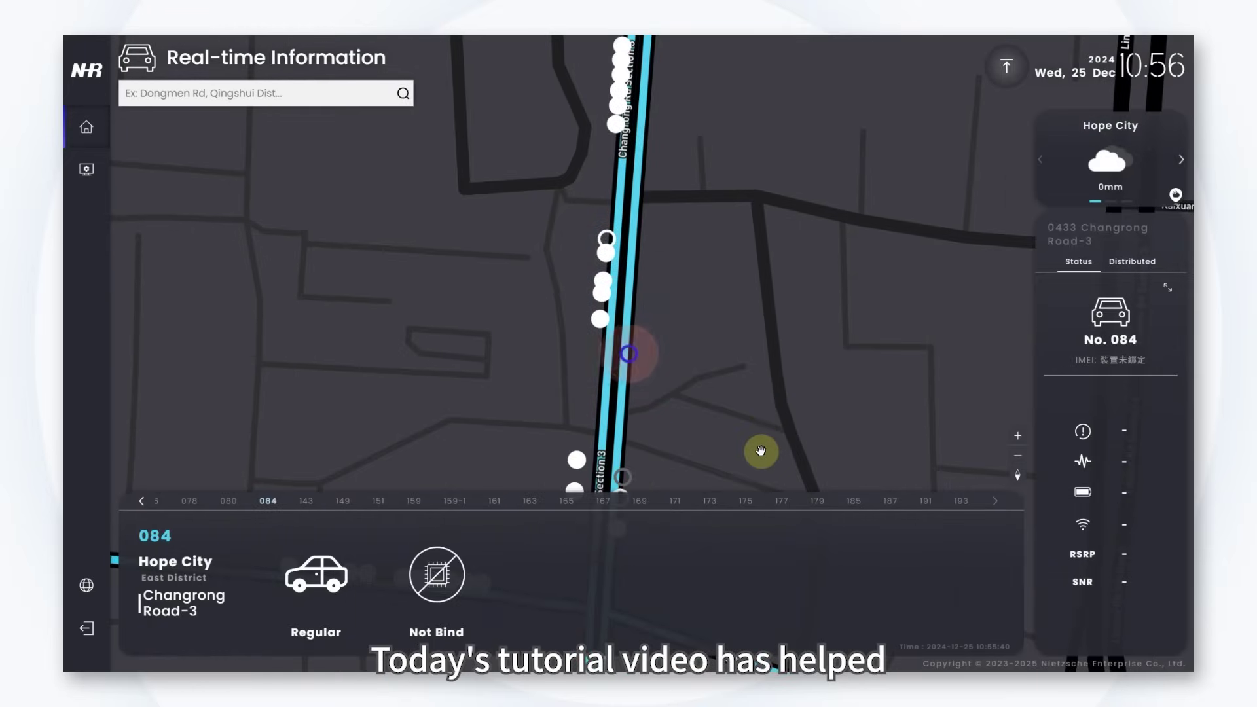
pyautogui.moveTo(760, 453); pyautogui.dragTo(674, 269)
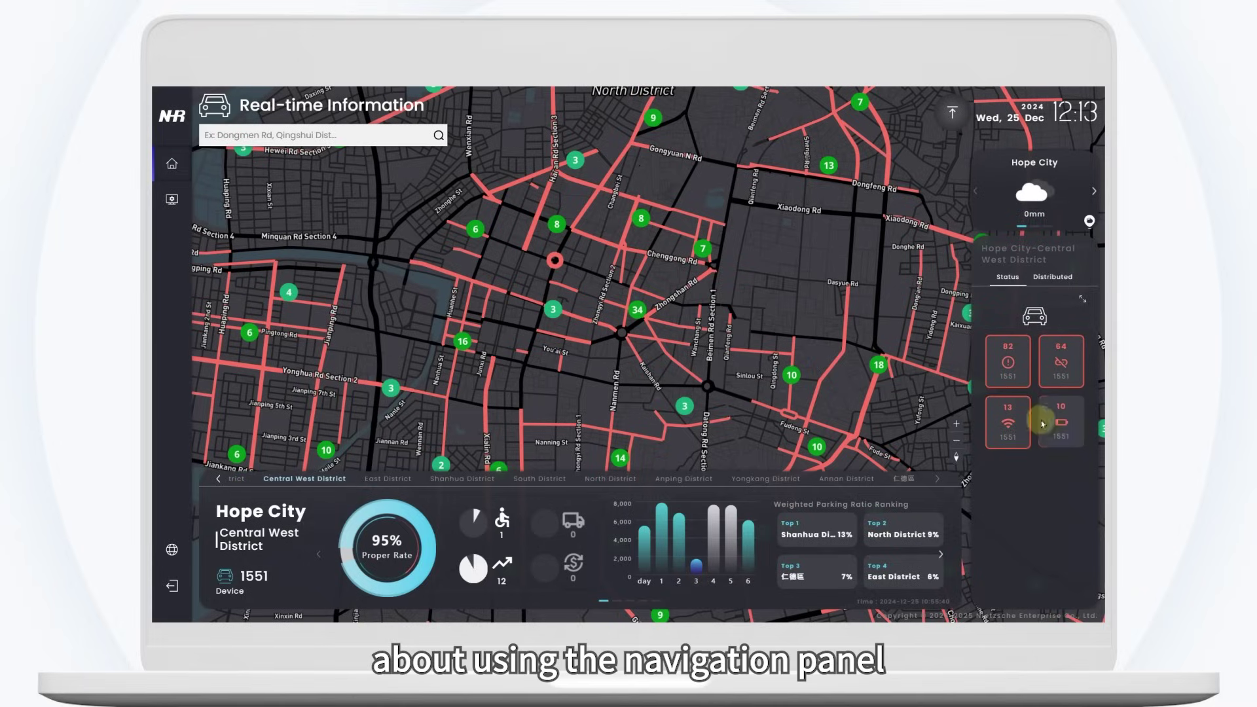
# - Expand the 34-space abnormal cluster in Central West District down to individual spaces along Minquan Rd Section 2
pyautogui.click(638, 310)
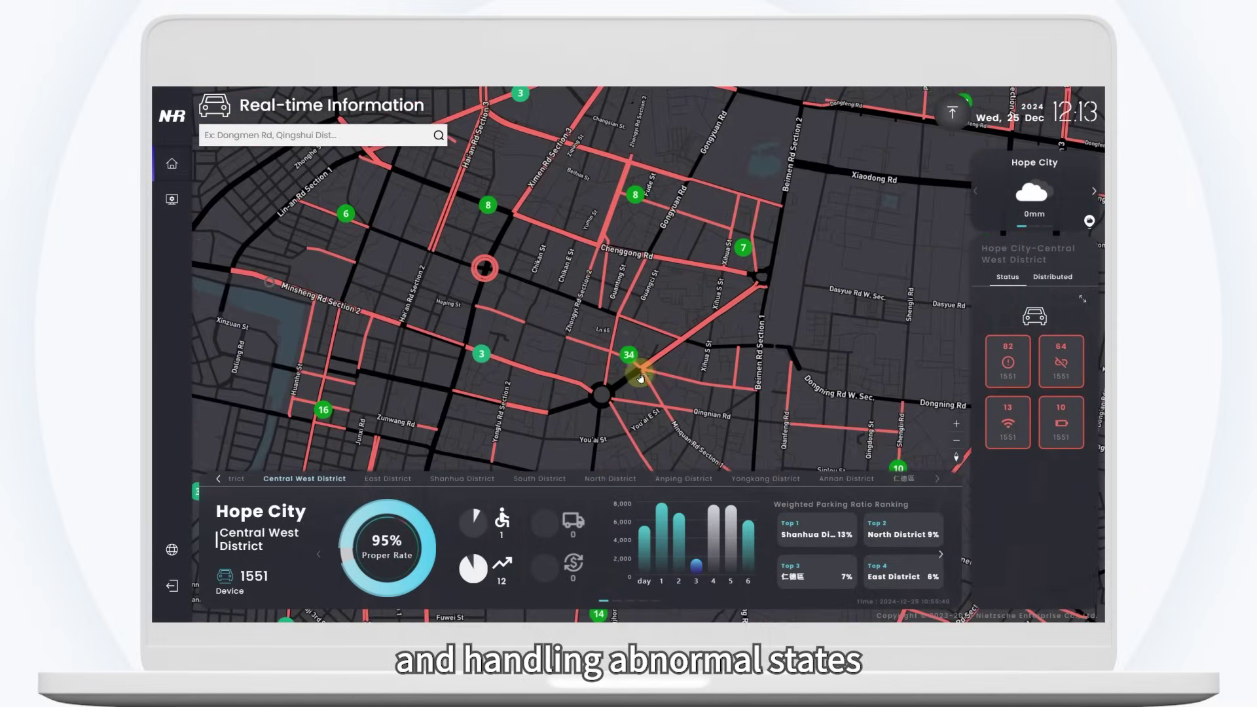
pyautogui.click(603, 358)
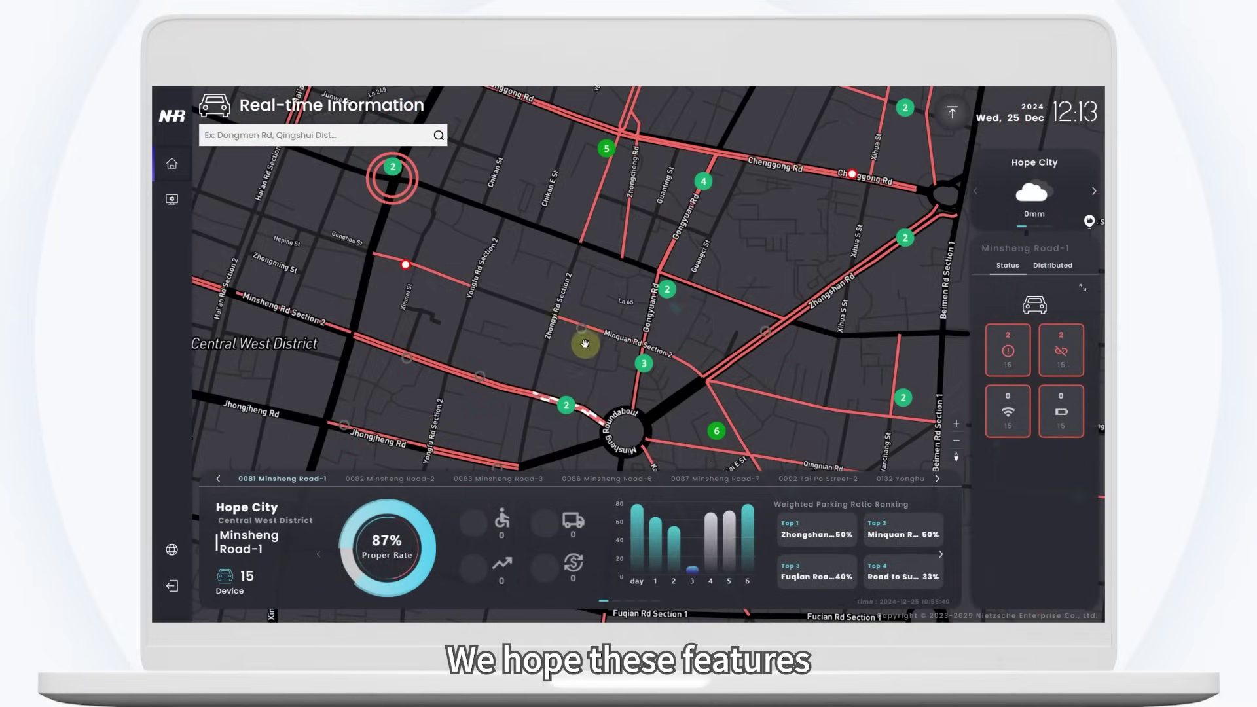
pyautogui.scroll(2, 585, 336)
pyautogui.click(601, 353)
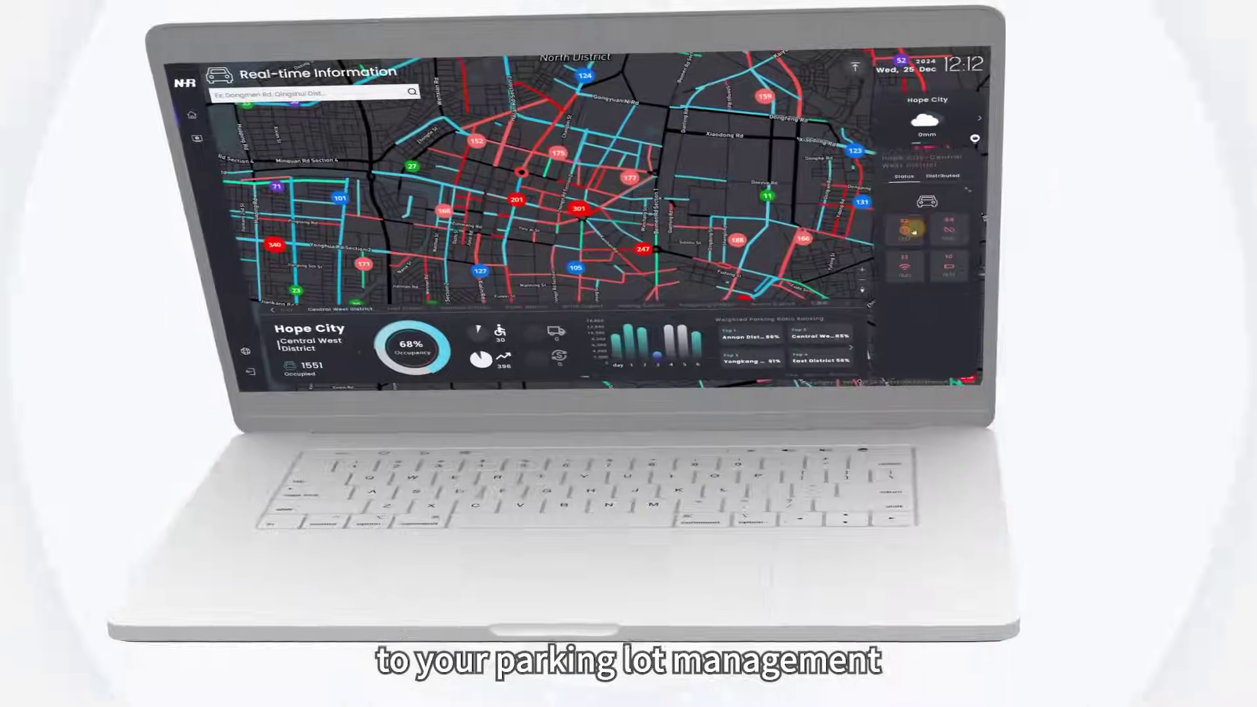
# - Filter the Central West District map to show only spaces with the abnormal device state
pyautogui.click(914, 231)
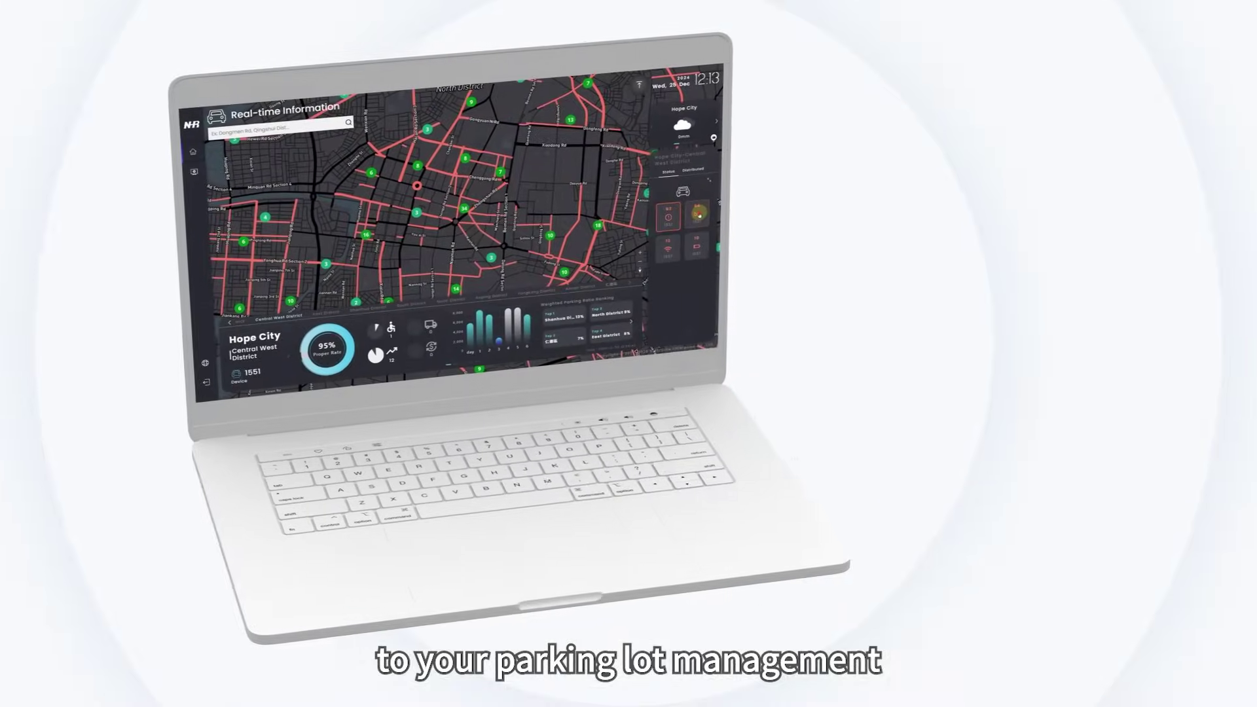